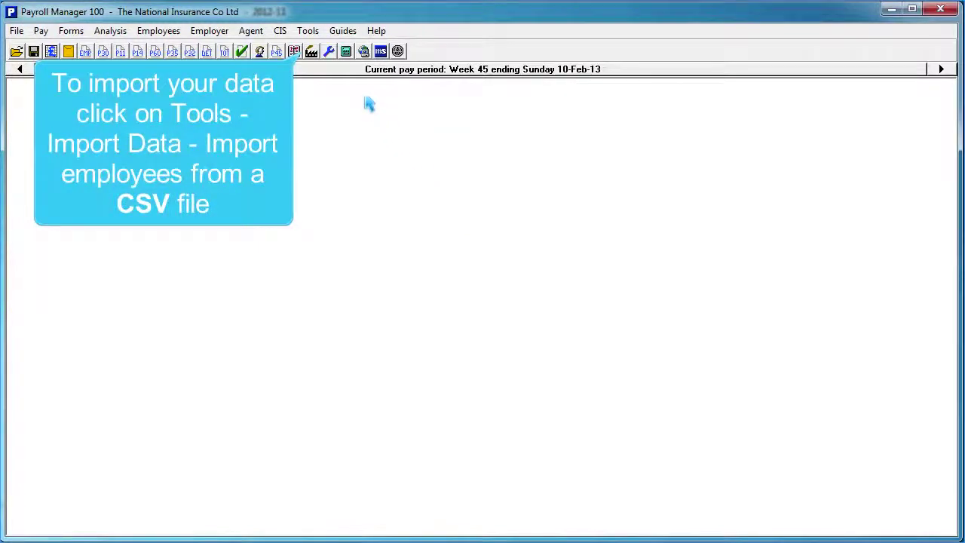
Load Sample Payroll Data Company employees.csv into the employee CSV import.
click(311, 33)
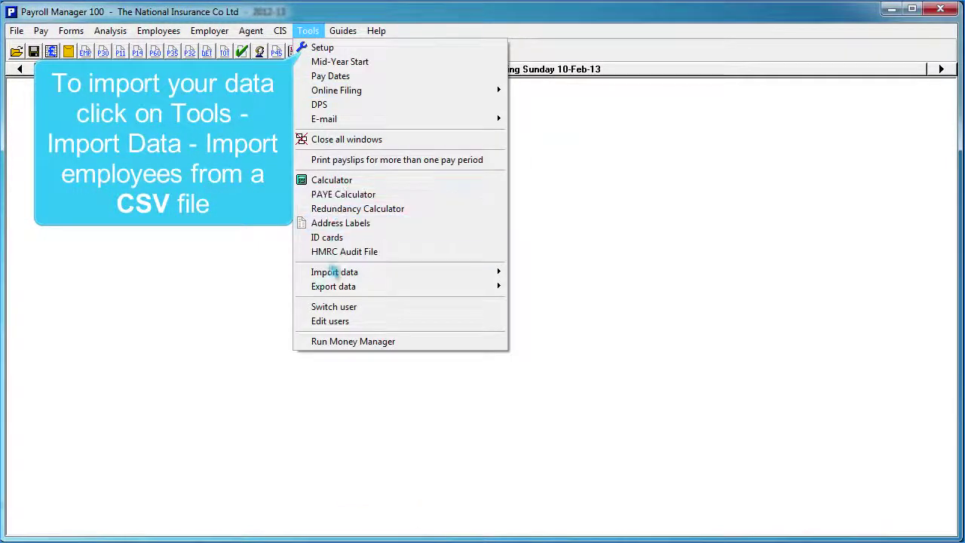
mouse_move(332, 277)
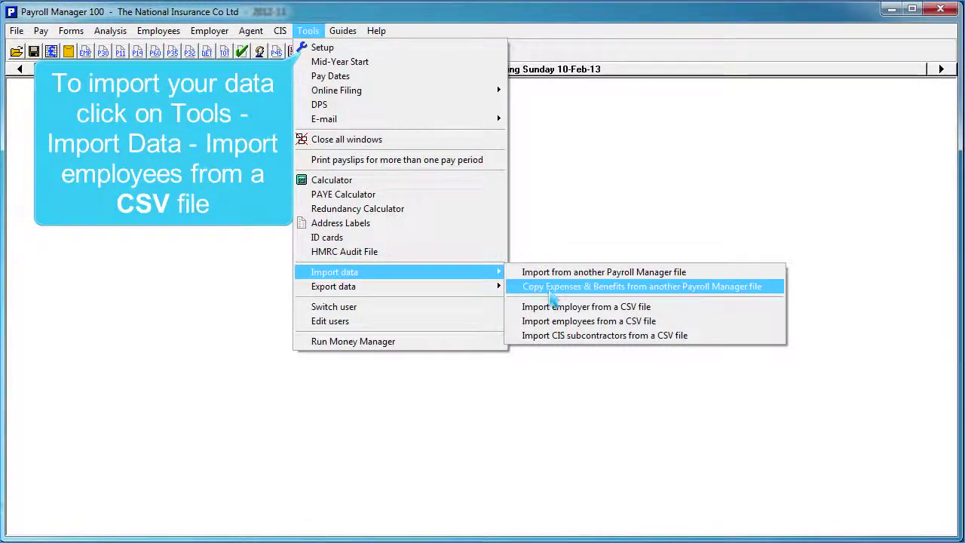
click(556, 322)
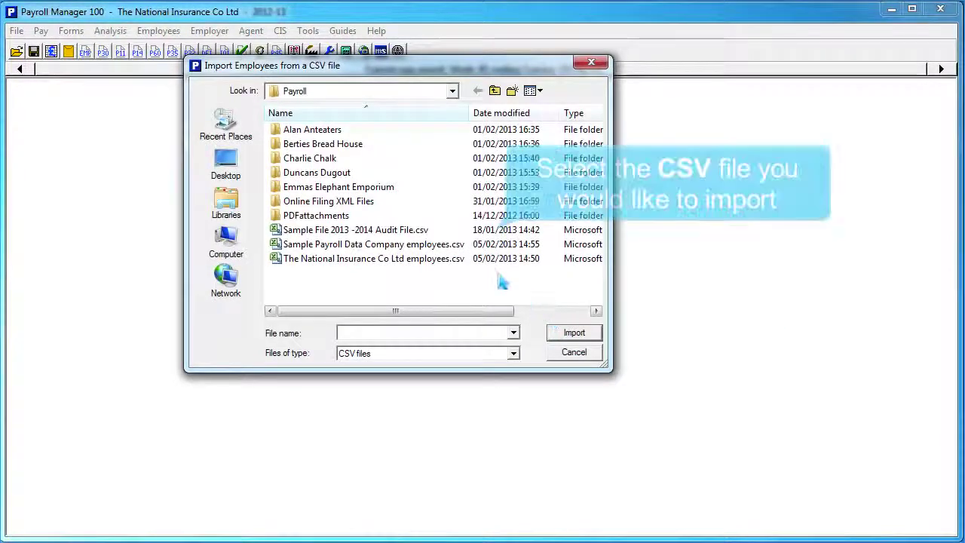
click(457, 247)
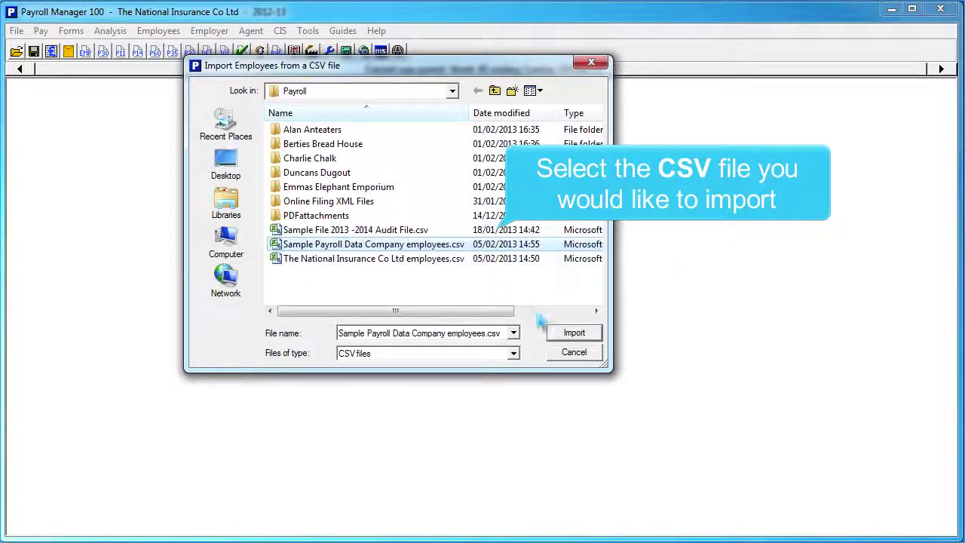
click(571, 334)
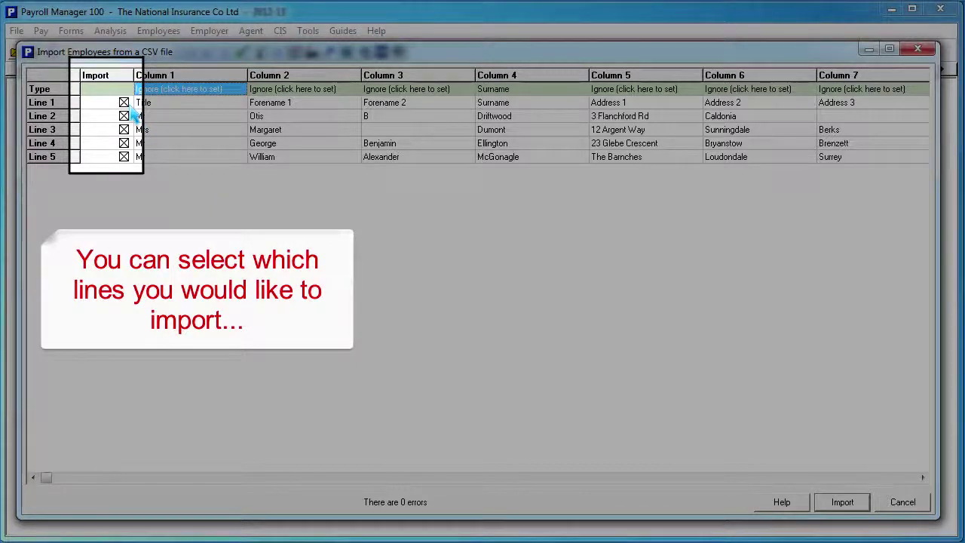
Exclude the Line 1 header row from the import and map Column 2 to the personal field Forename 1.
click(130, 107)
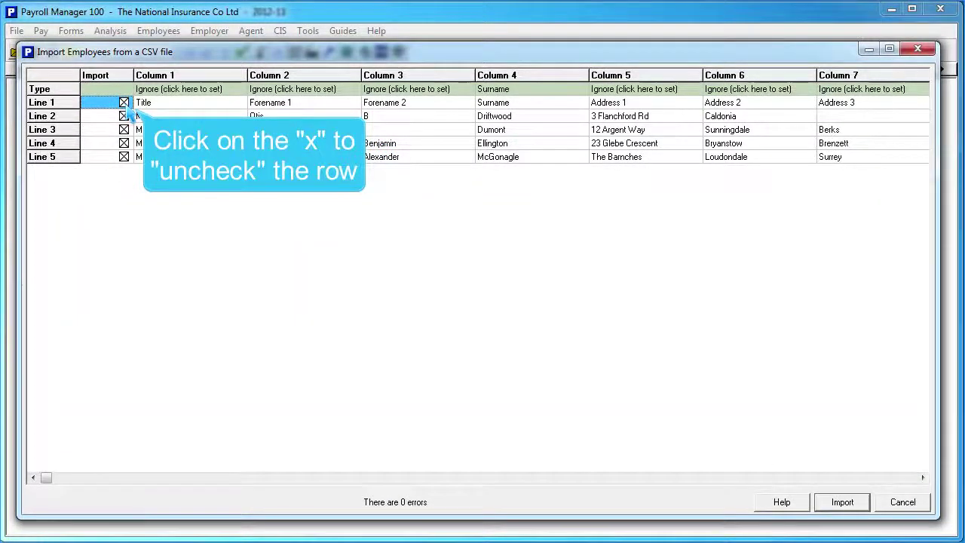
click(125, 104)
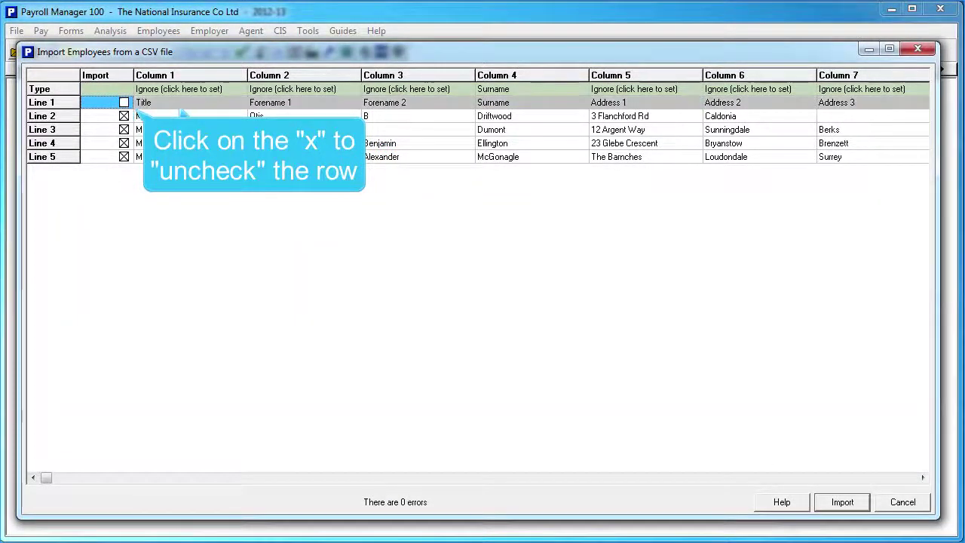
click(315, 90)
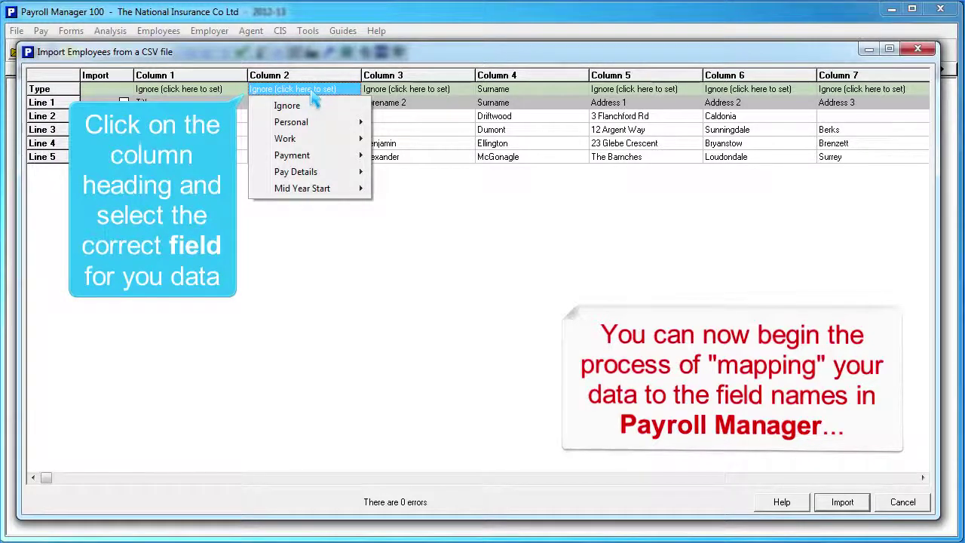
mouse_move(313, 122)
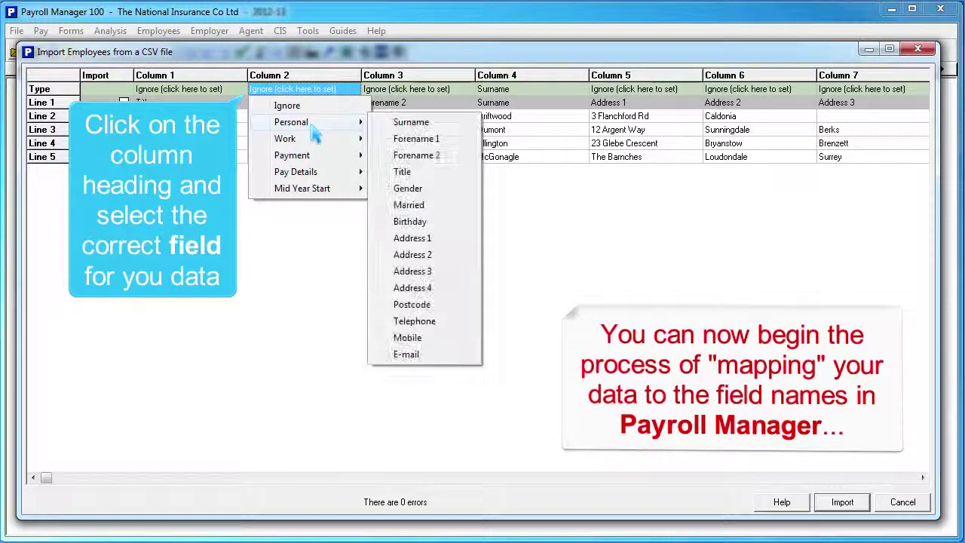
click(403, 139)
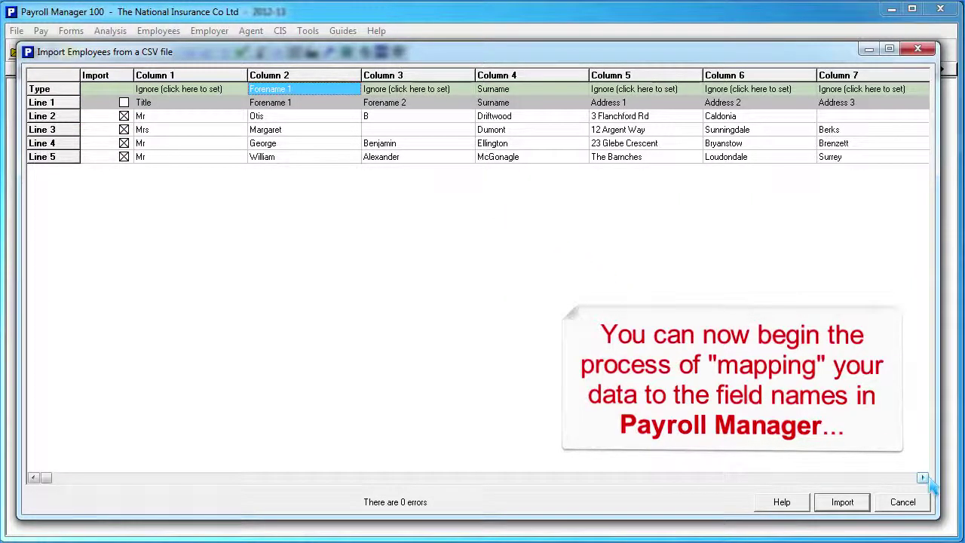
Map Column 11 of the import data to the work field N.I. number.
click(928, 482)
click(928, 481)
click(928, 482)
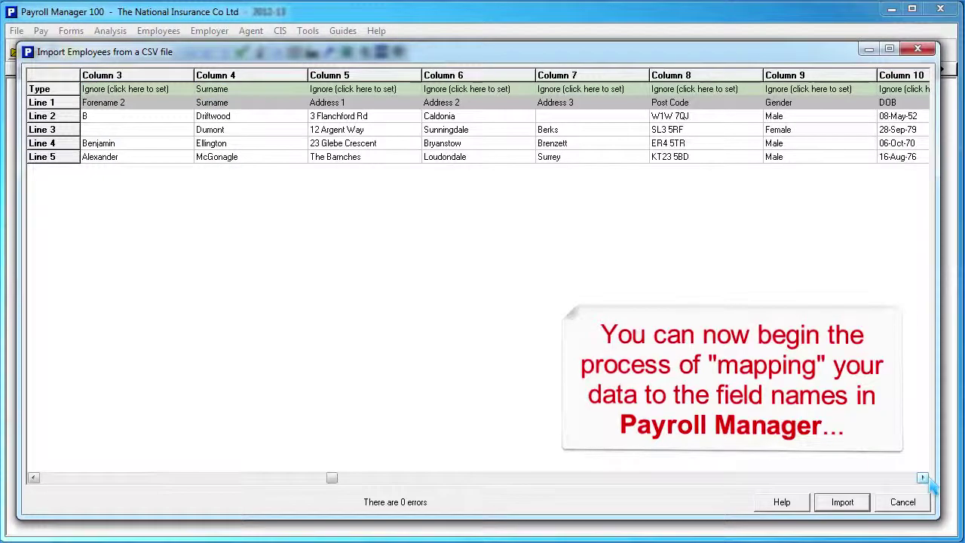
click(928, 481)
click(928, 482)
click(928, 482)
click(928, 482)
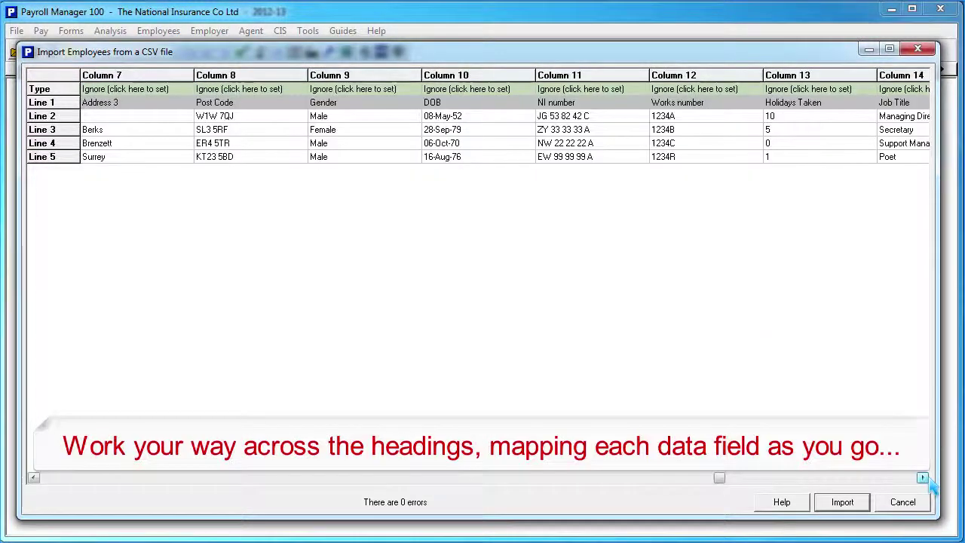
click(928, 482)
click(928, 482)
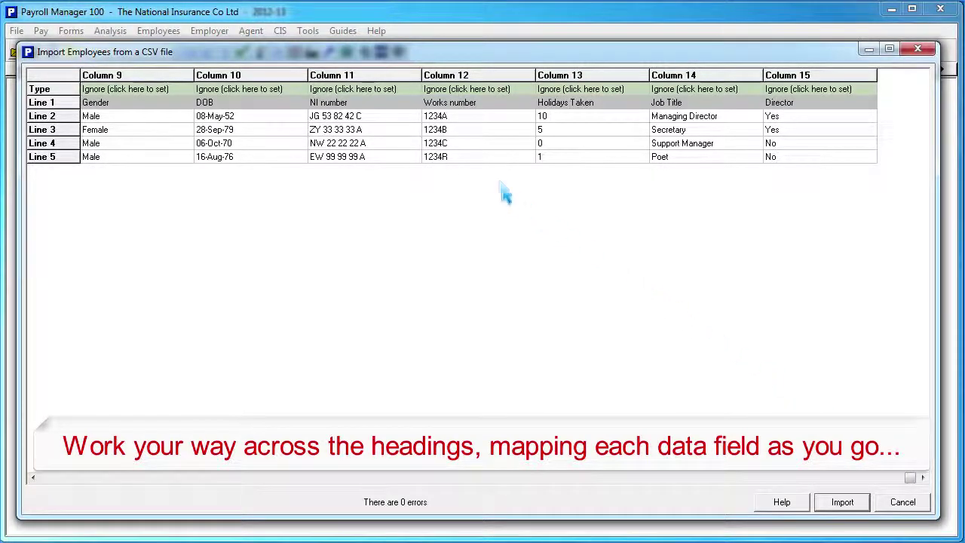
click(368, 92)
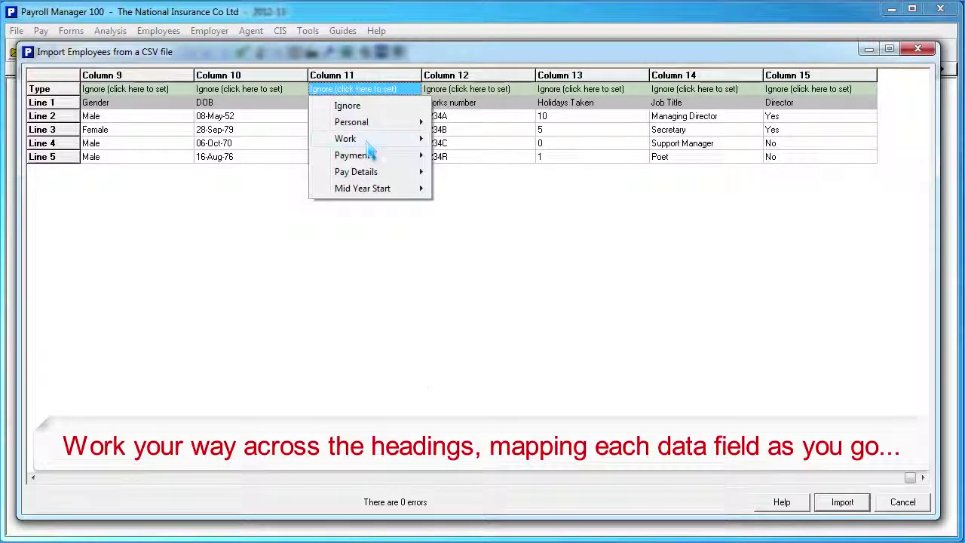
mouse_move(368, 143)
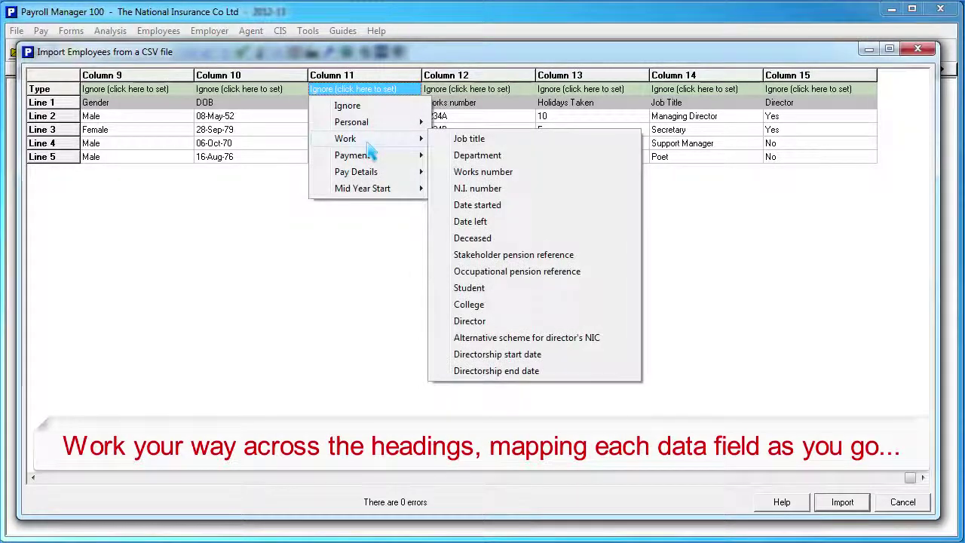
click(489, 195)
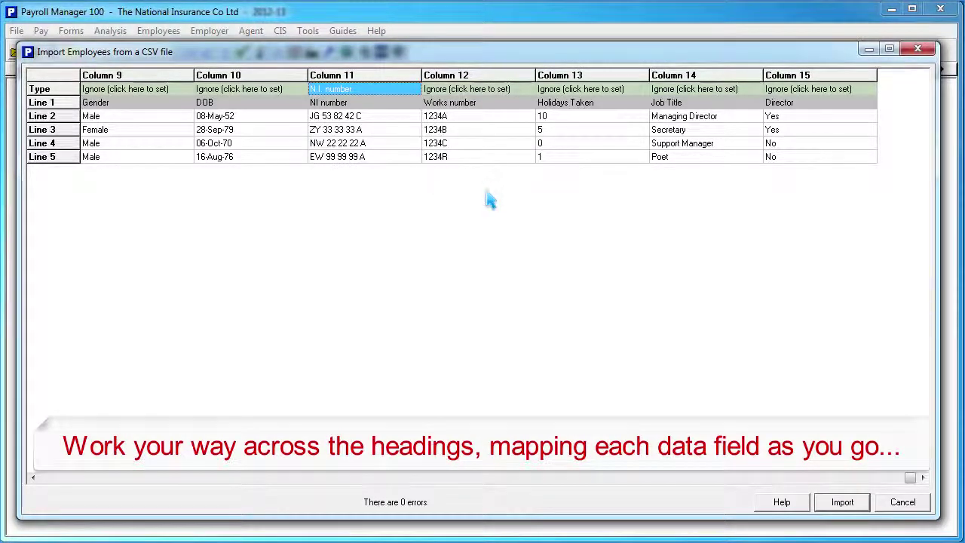
Map Column 15 of the import data to the work field Director.
click(807, 90)
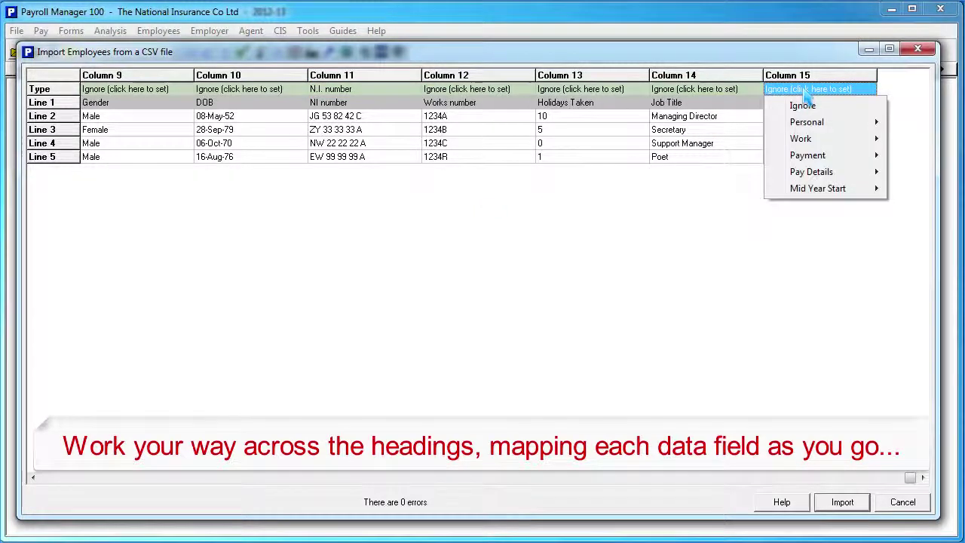
mouse_move(811, 143)
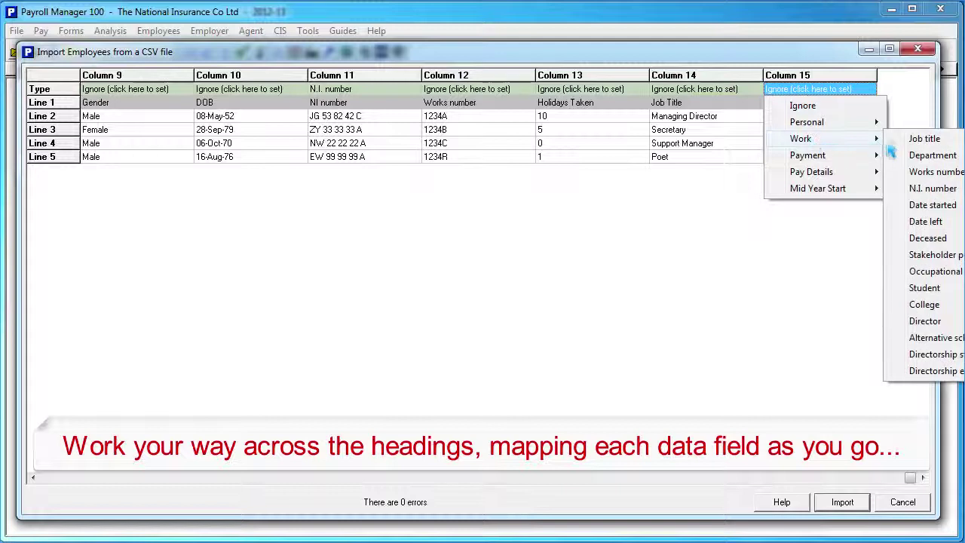
click(927, 322)
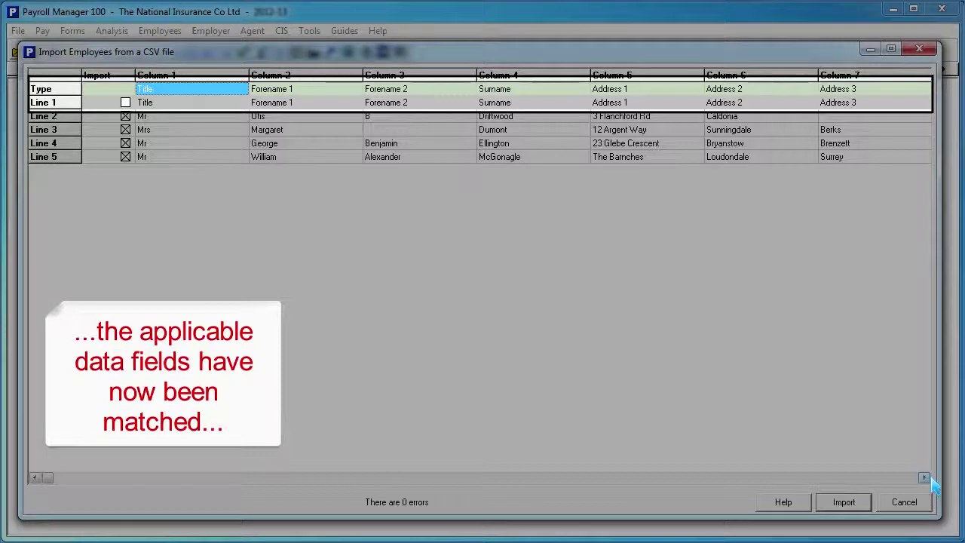
Review the field types assigned to all columns against the header names in Line 1.
click(932, 483)
click(932, 483)
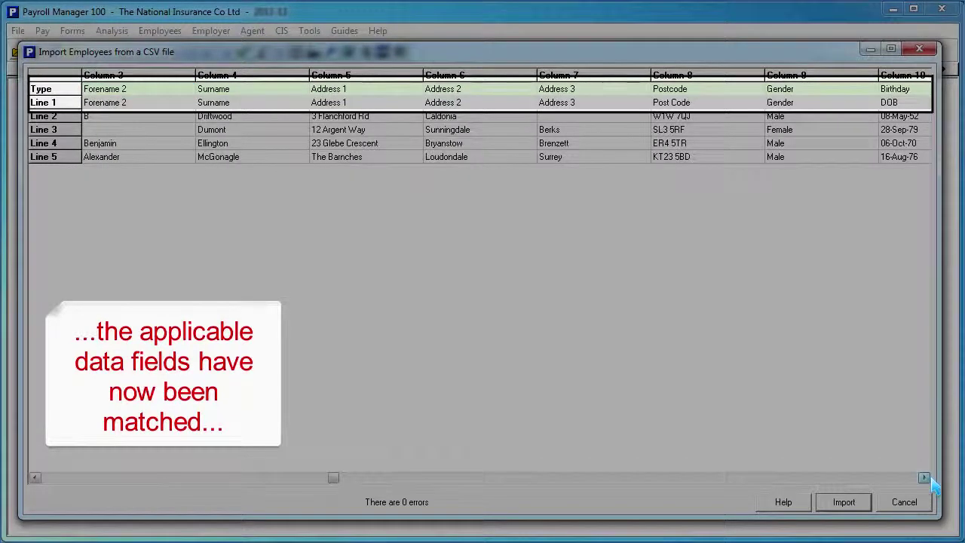
click(932, 482)
click(932, 482)
click(932, 483)
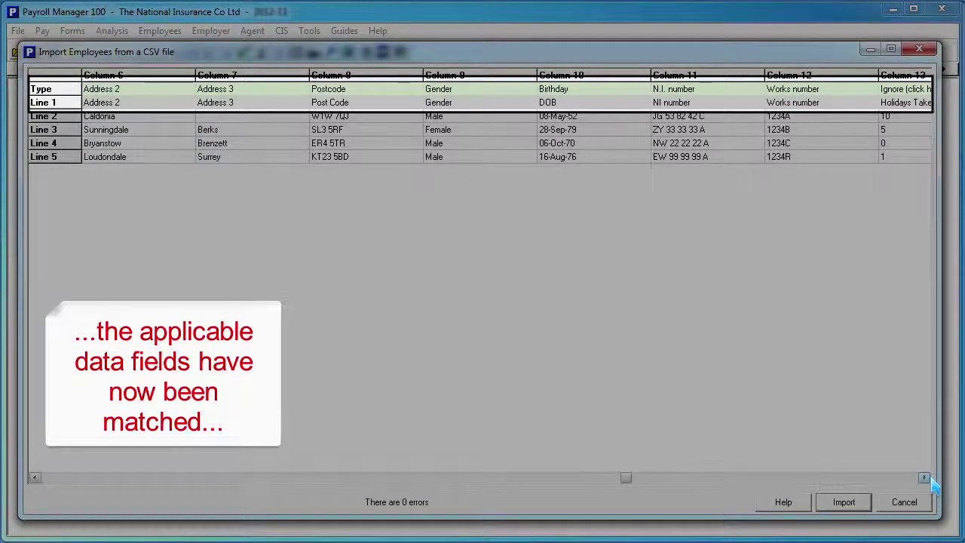
click(932, 482)
click(932, 483)
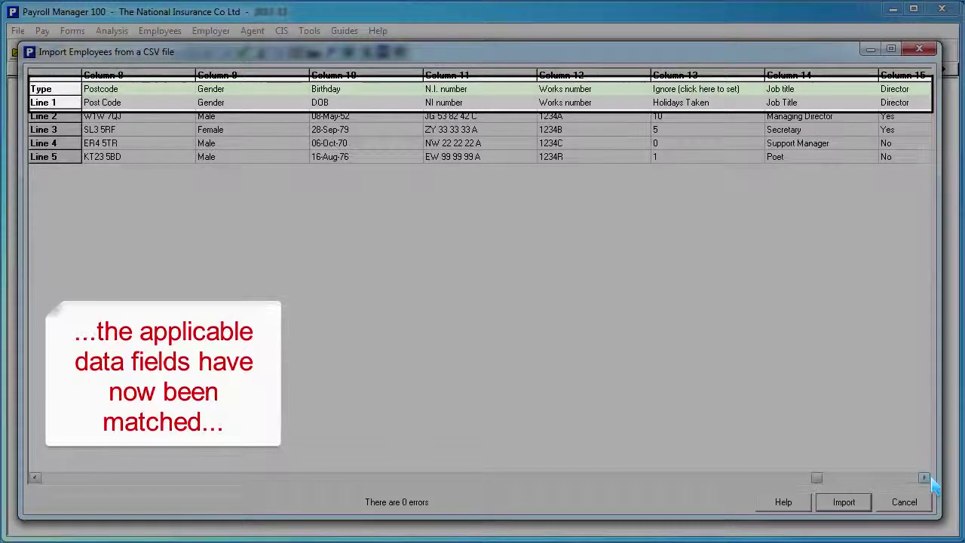
click(932, 483)
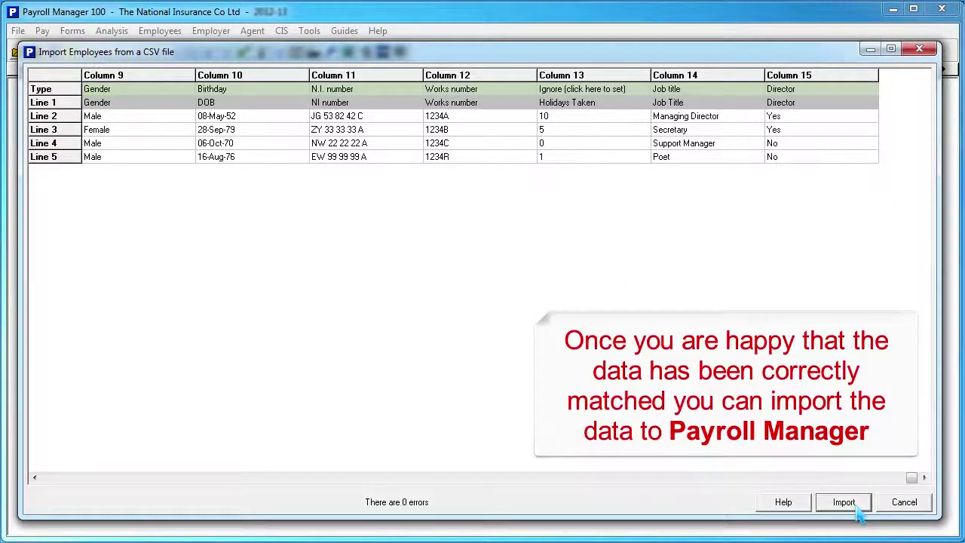
Import the mapped employee data into the payroll and acknowledge the import message.
click(858, 508)
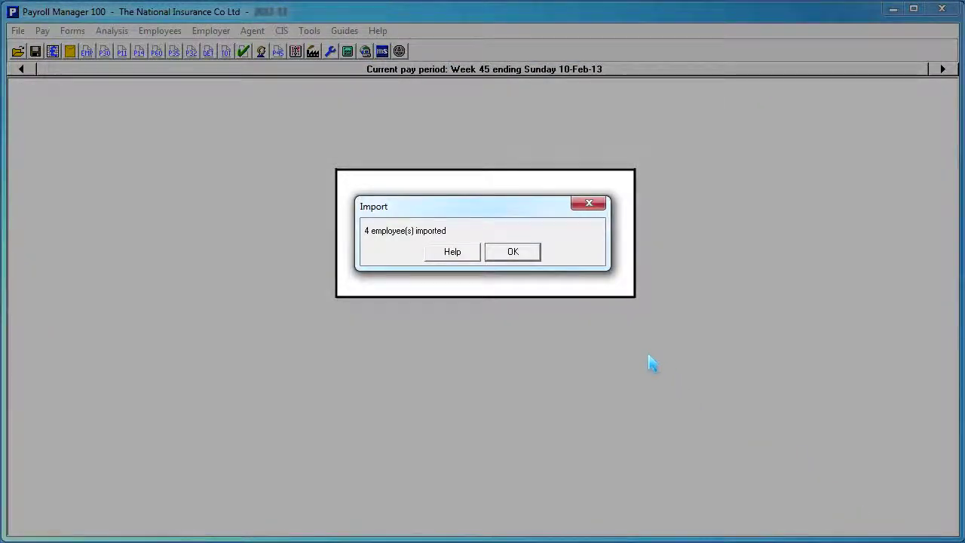
click(516, 261)
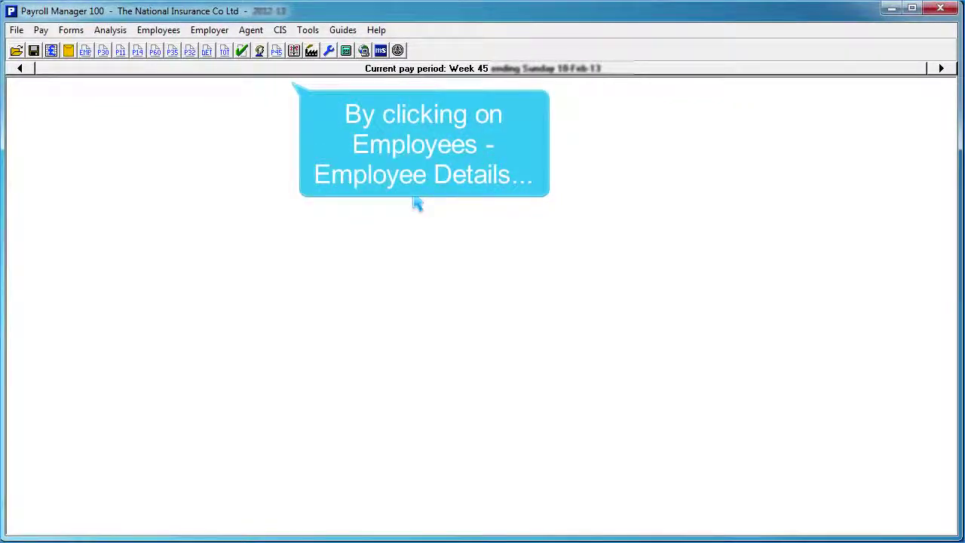
Open the employee details and check the personal data of the imported employees.
click(168, 31)
click(184, 46)
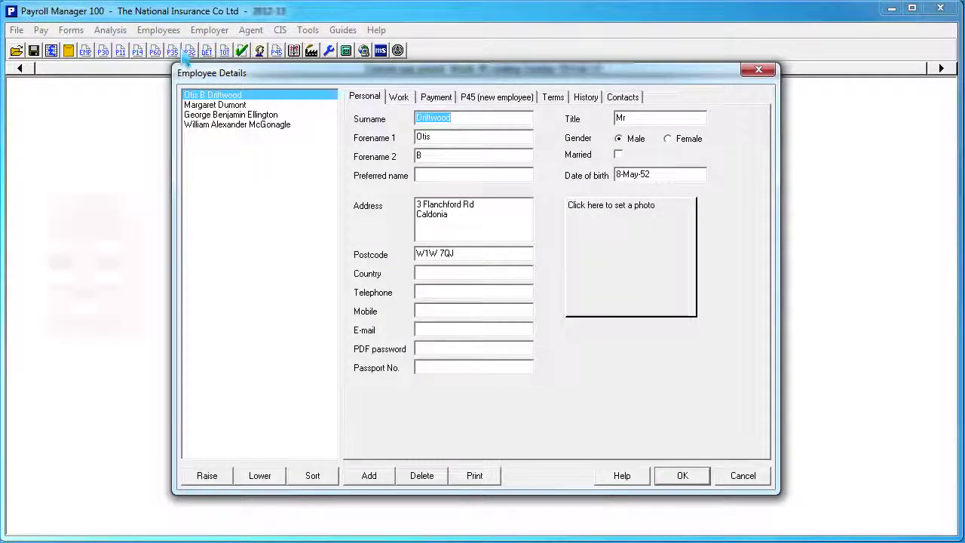
click(205, 106)
click(203, 115)
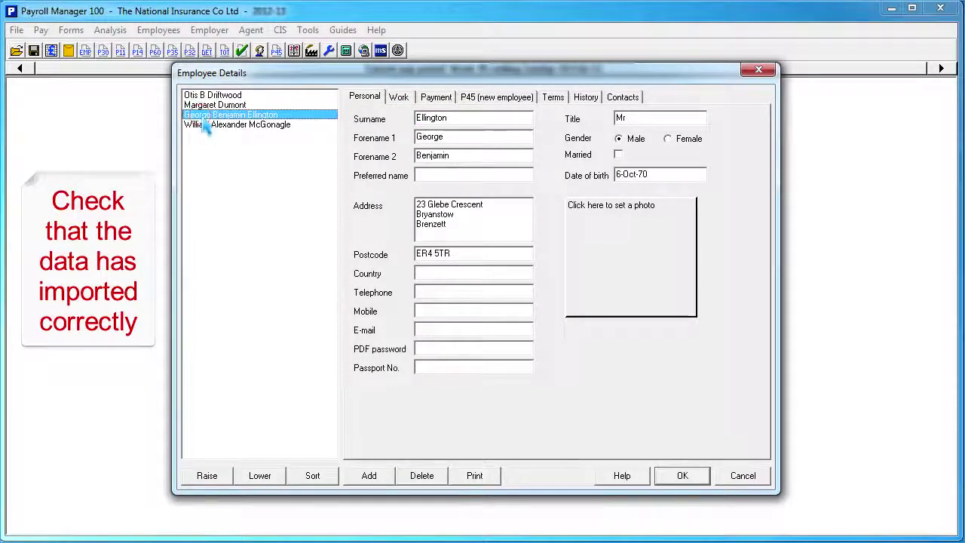
click(206, 125)
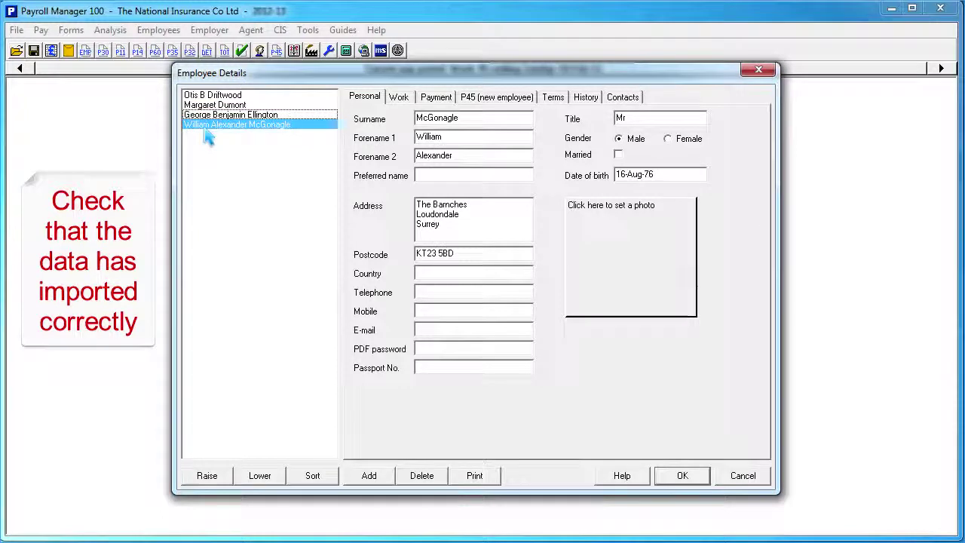
Check the work details of each imported employee, including job title, works number, NI number and director status.
click(398, 100)
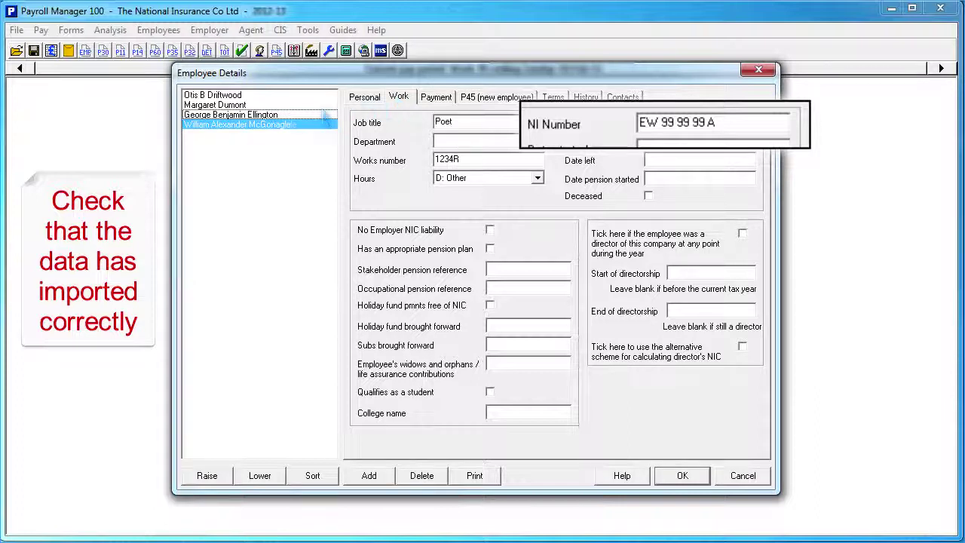
click(268, 116)
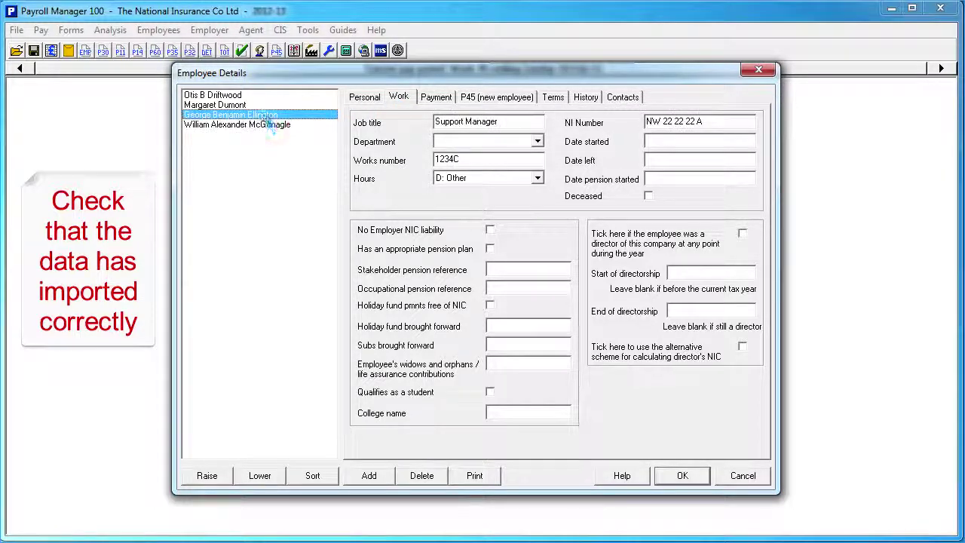
click(263, 106)
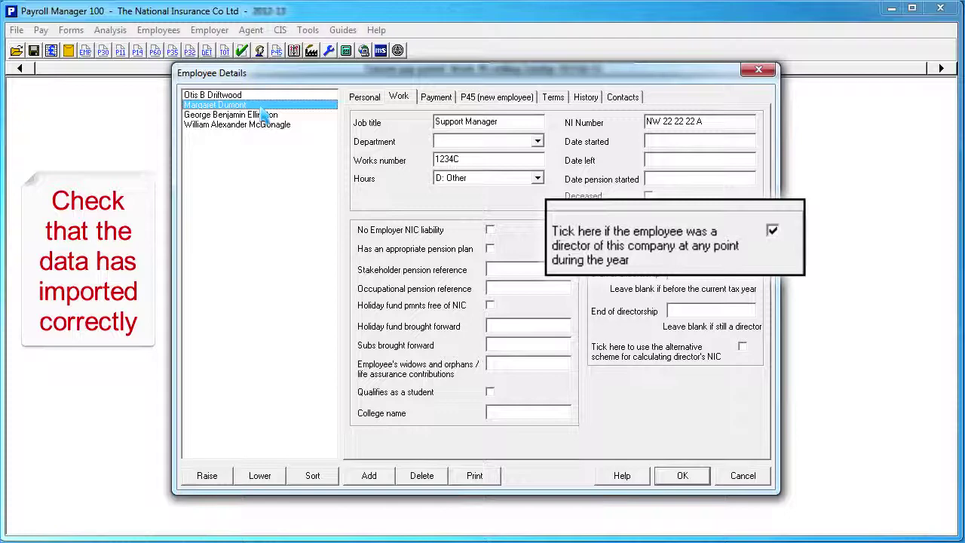
click(260, 96)
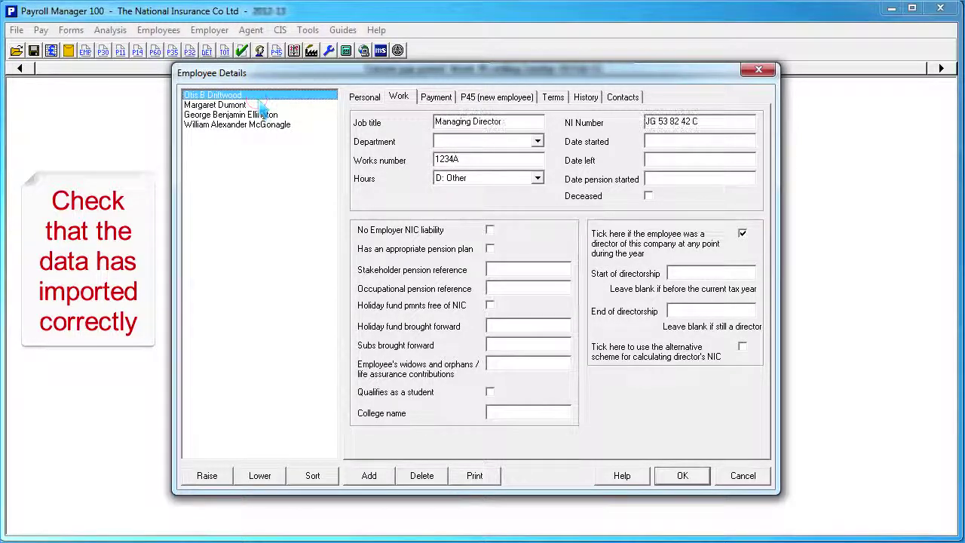